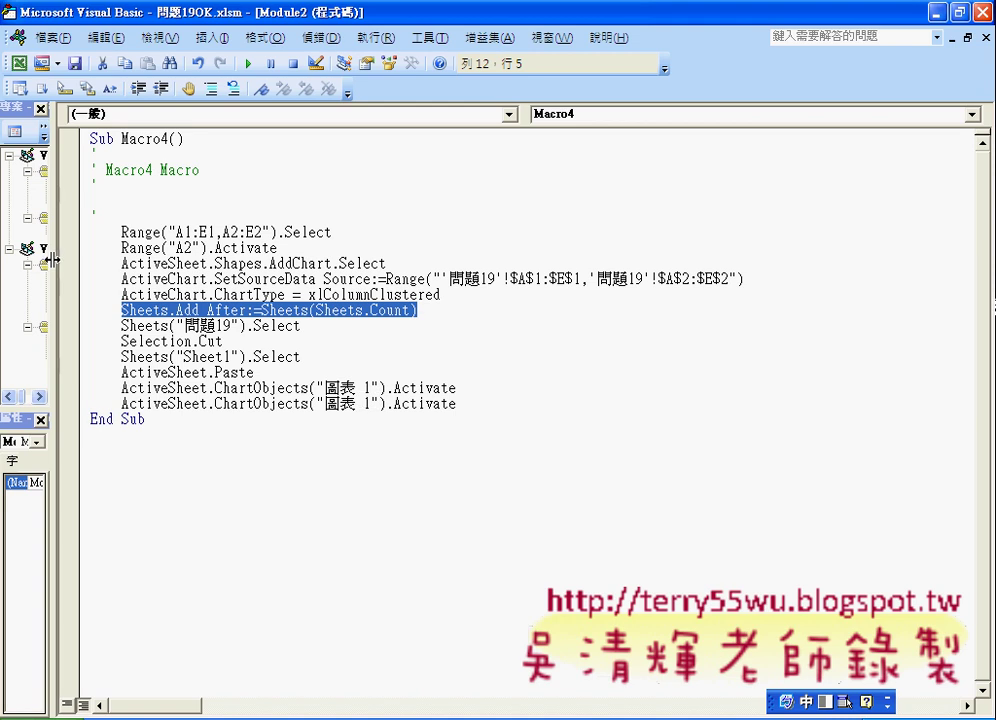
Drag the Project Explorer splitter right so module names like Module1 and Module2 are readable
drag(51, 260, 118, 260)
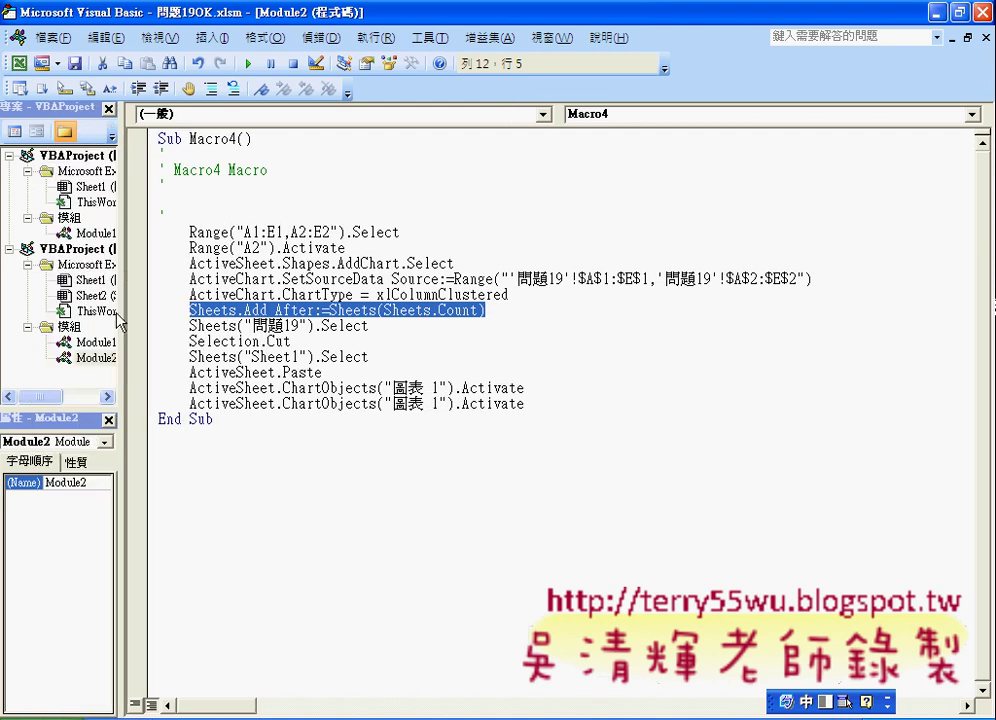
Open Module1's 圖表 macro and highlight Worksheets.Add in the Set mysht line, which adds the new sheet
double_click(95, 342)
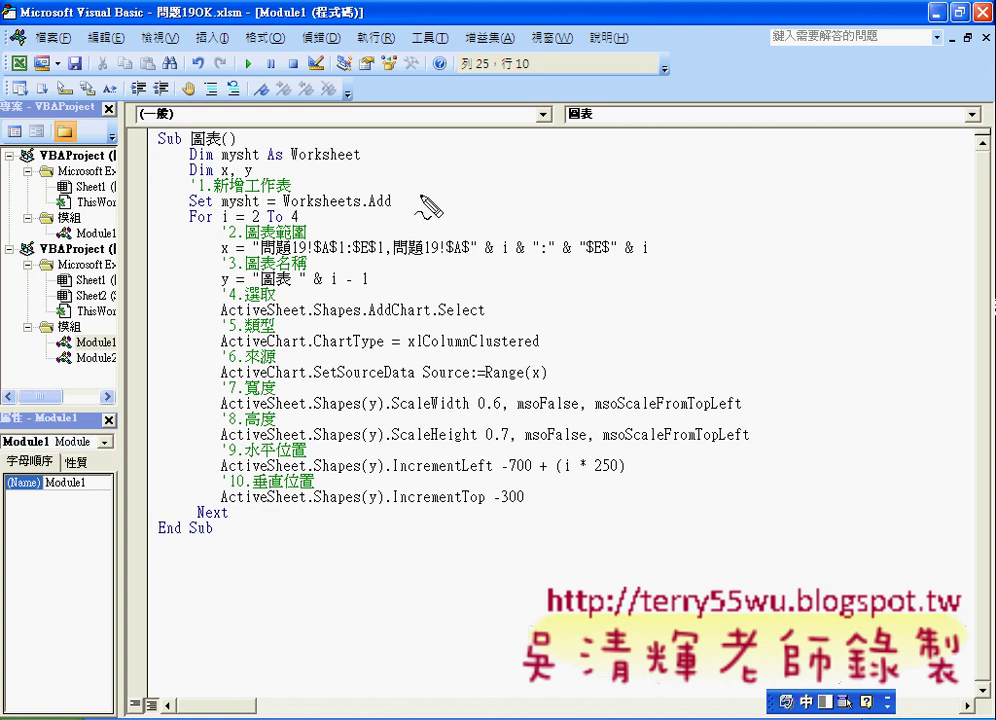
mouse_move(395, 213)
mouse_down()
mouse_move(190, 212)
mouse_move(173, 195)
mouse_move(380, 198)
mouse_move(413, 225)
mouse_up()
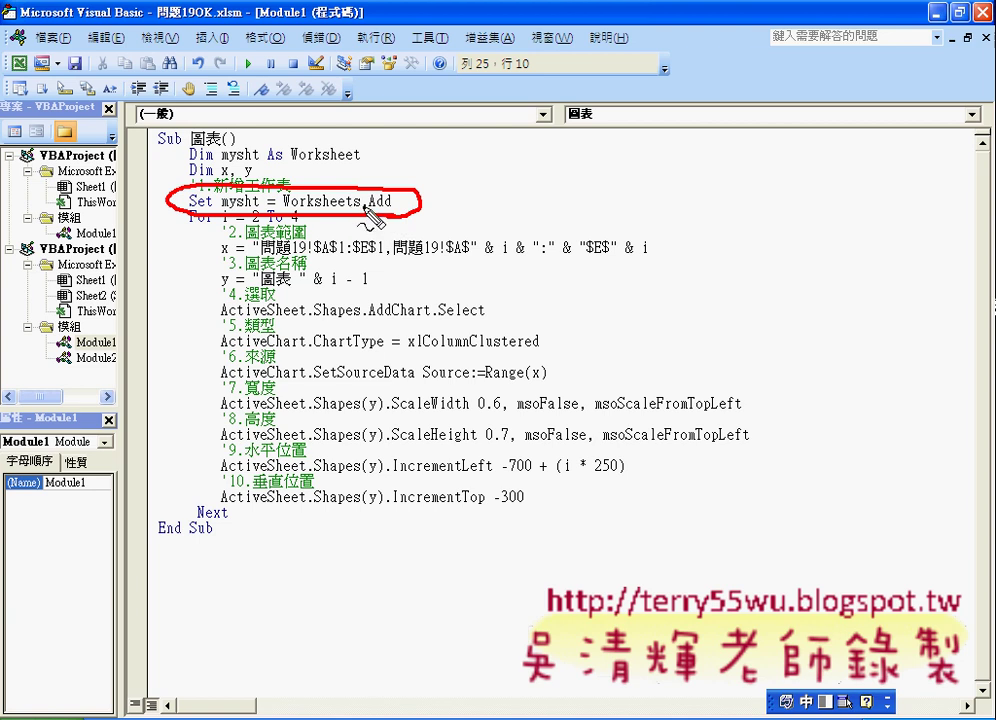
key(Escape)
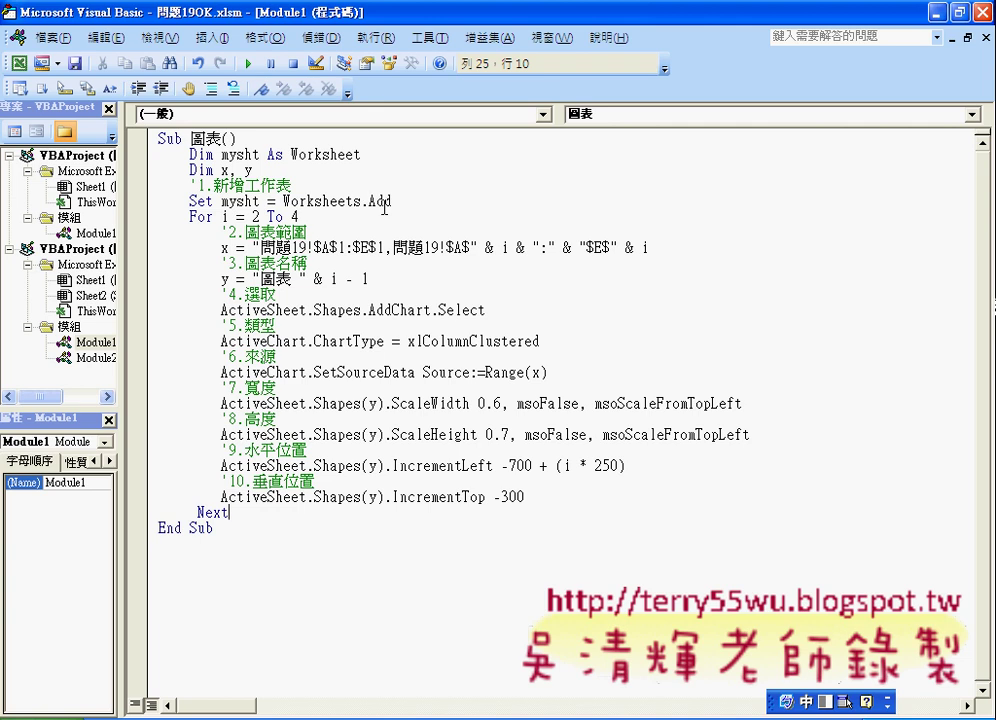
drag(391, 203, 283, 203)
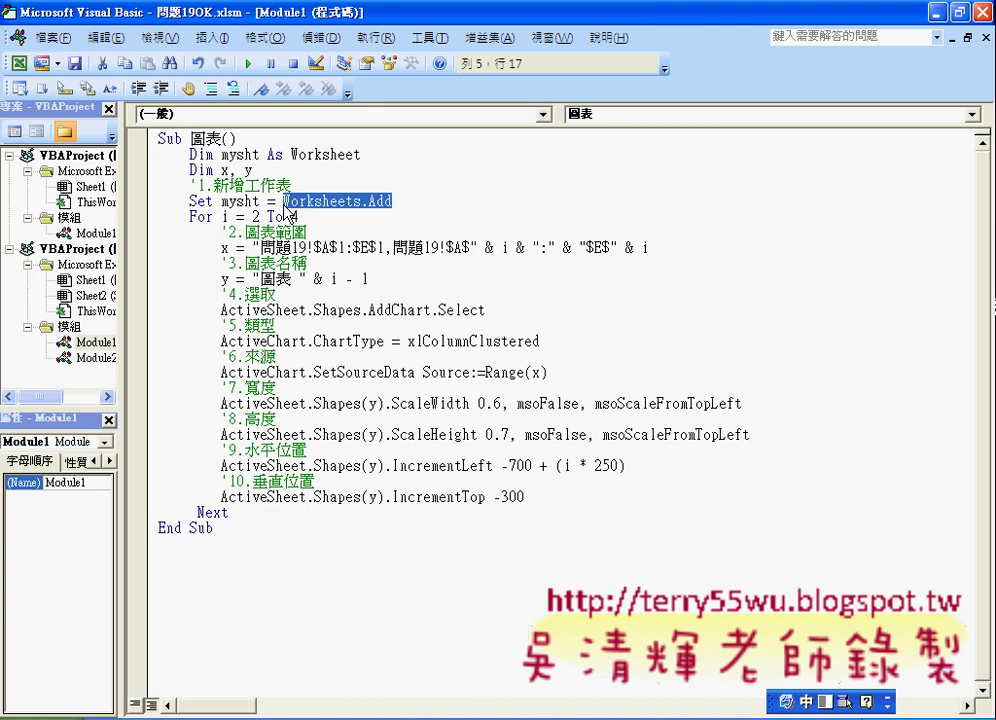
Move the editor aside, make 問題19's student score table the active sheet, then restore the editor on top
double_click(337, 14)
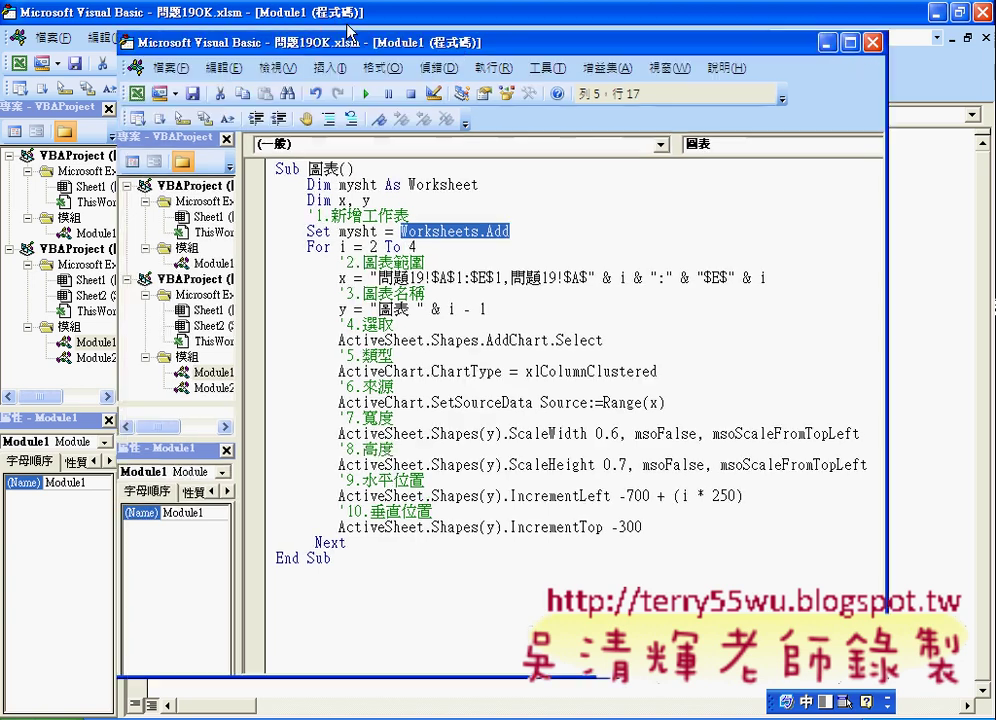
drag(372, 46, 580, 63)
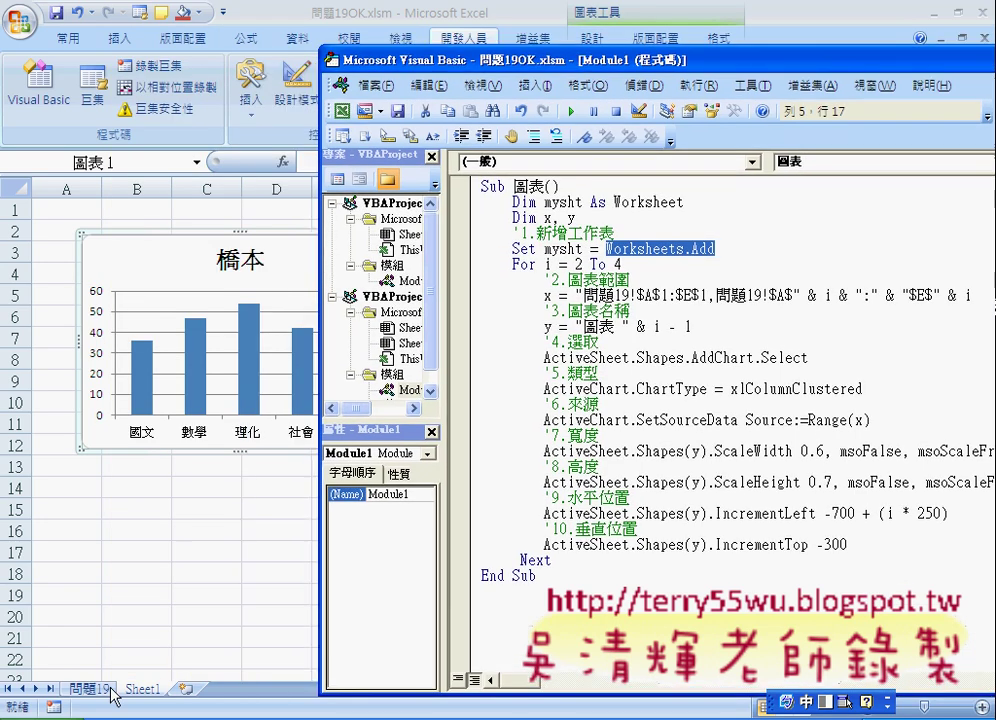
click(90, 689)
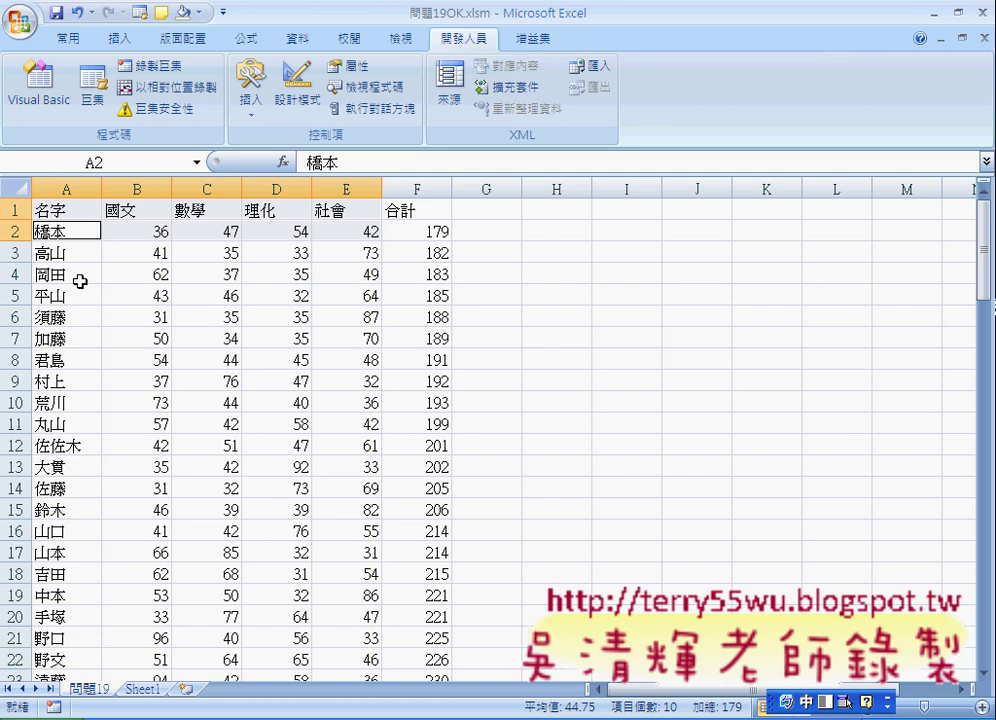
click(670, 704)
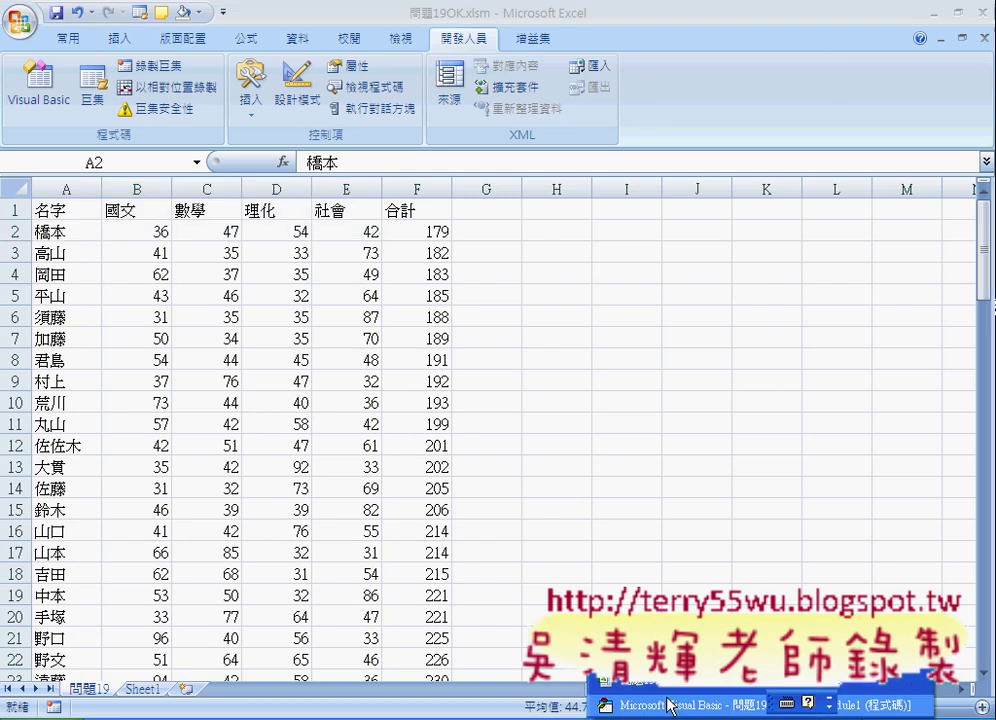
click(670, 704)
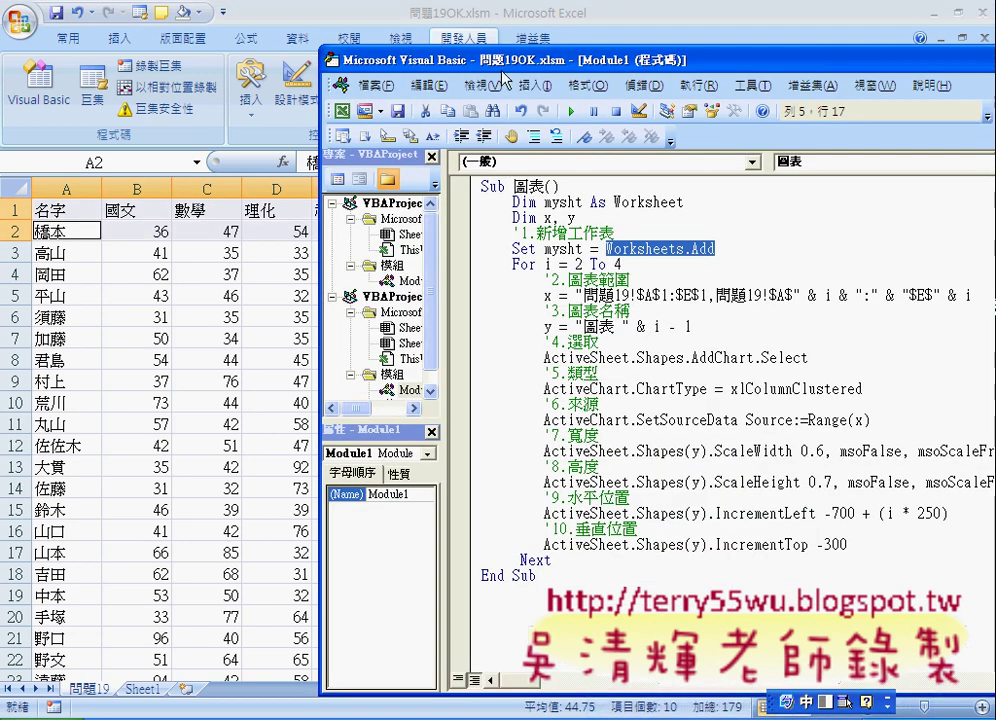
drag(510, 63, 385, 60)
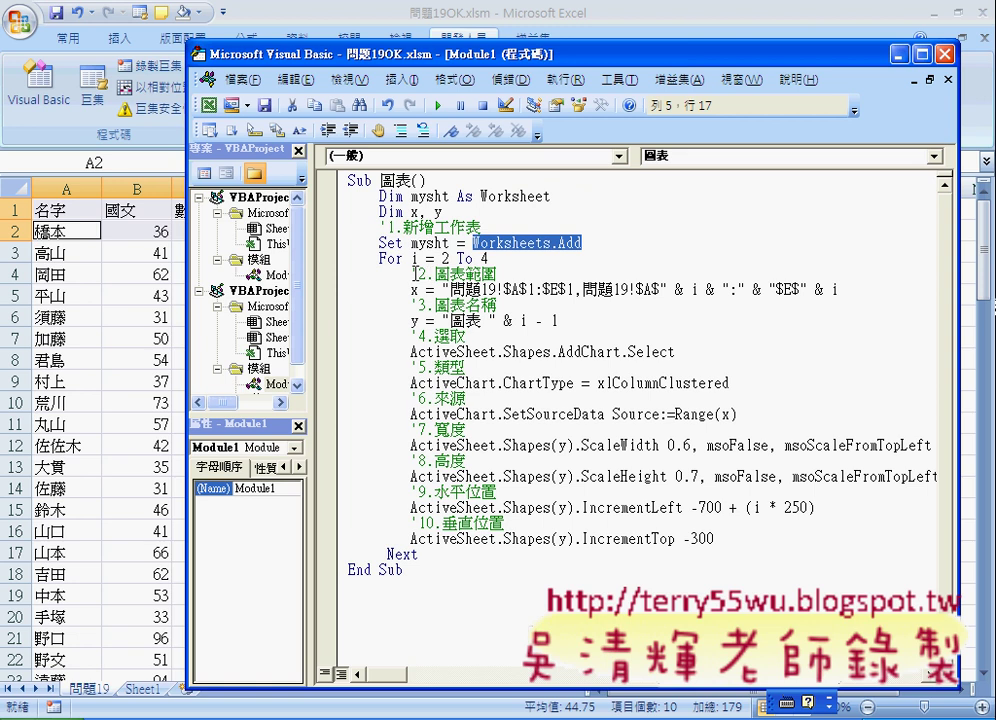
click(419, 228)
click(424, 258)
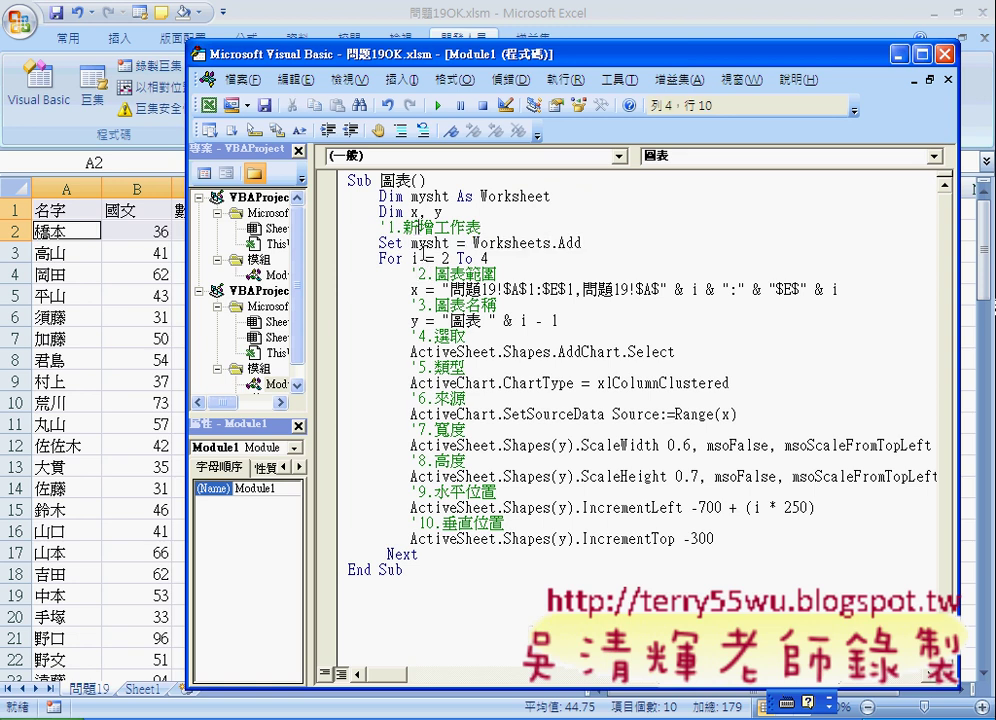
drag(404, 273, 498, 273)
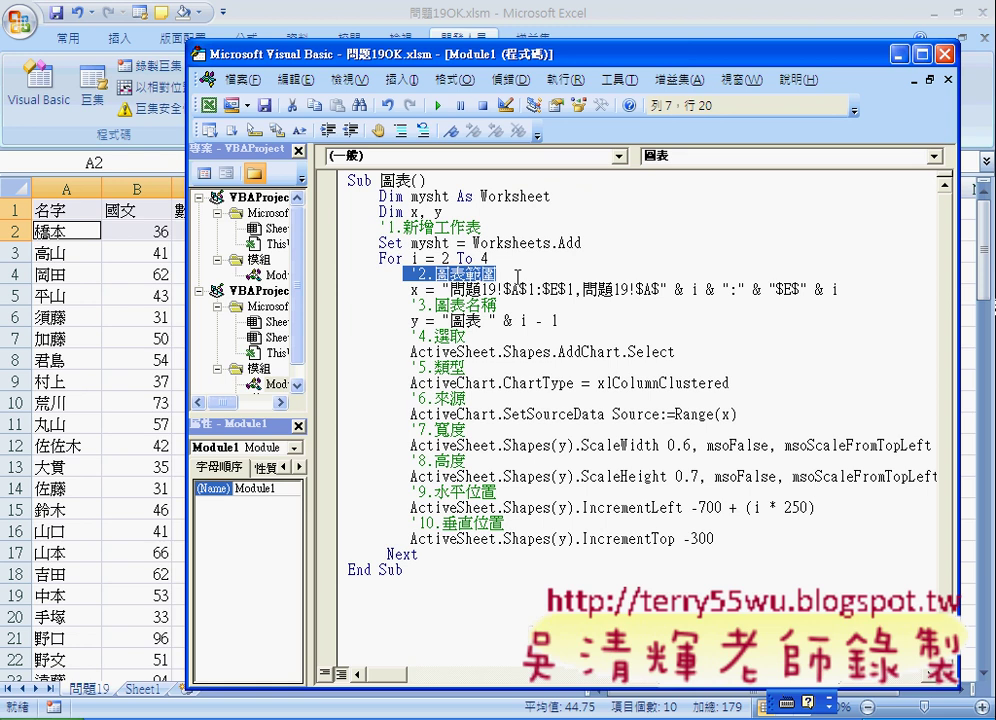
mouse_move(490, 58)
mouse_down()
mouse_move(570, 66)
mouse_move(547, 62)
mouse_up()
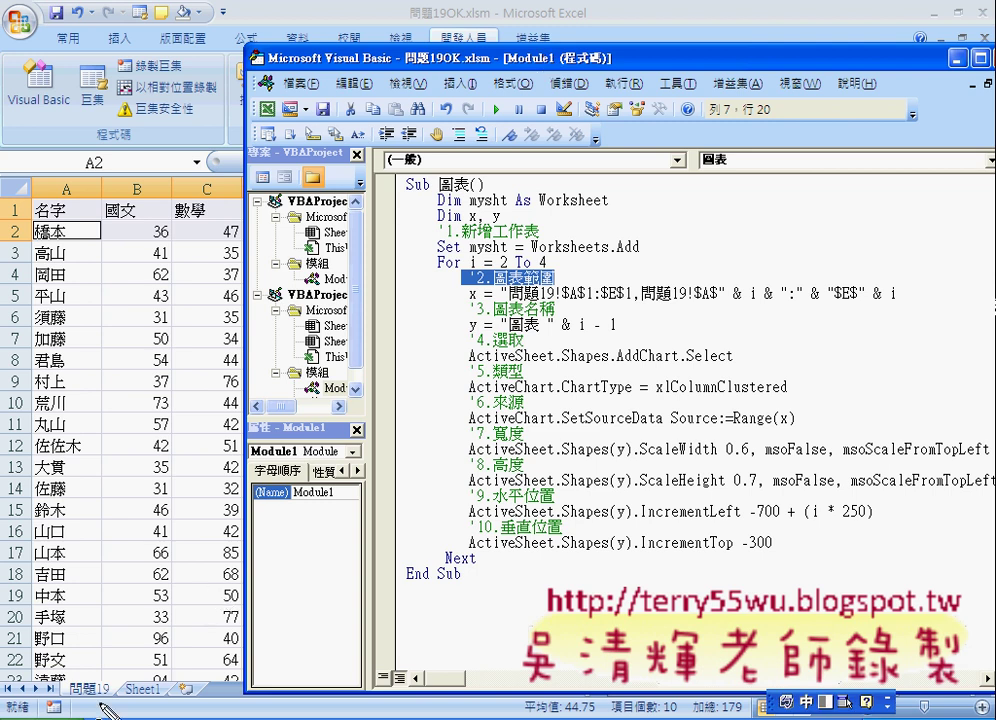
drag(108, 680, 114, 686)
drag(512, 302, 558, 302)
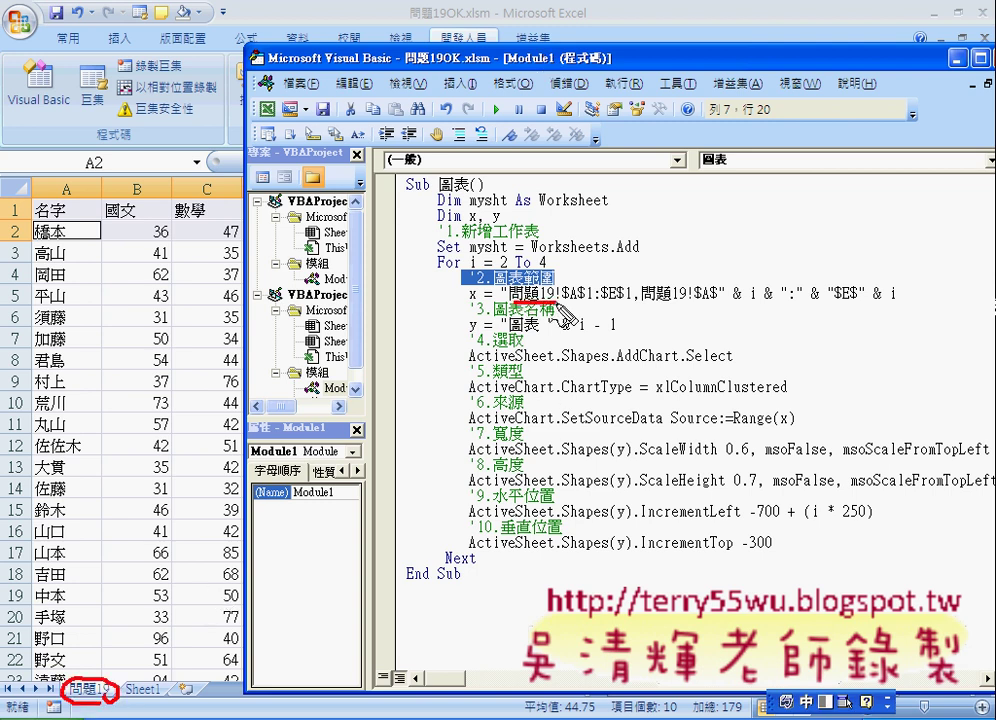
mouse_move(25, 198)
mouse_down()
mouse_move(100, 222)
mouse_move(215, 195)
mouse_move(240, 215)
mouse_move(311, 228)
mouse_up()
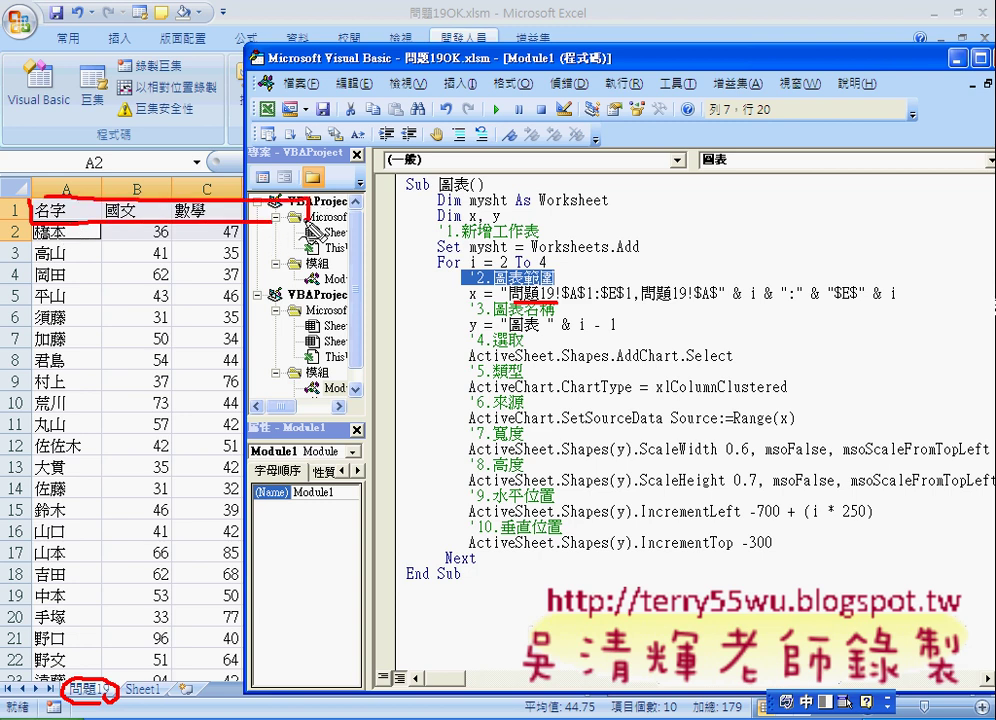
drag(562, 302, 633, 302)
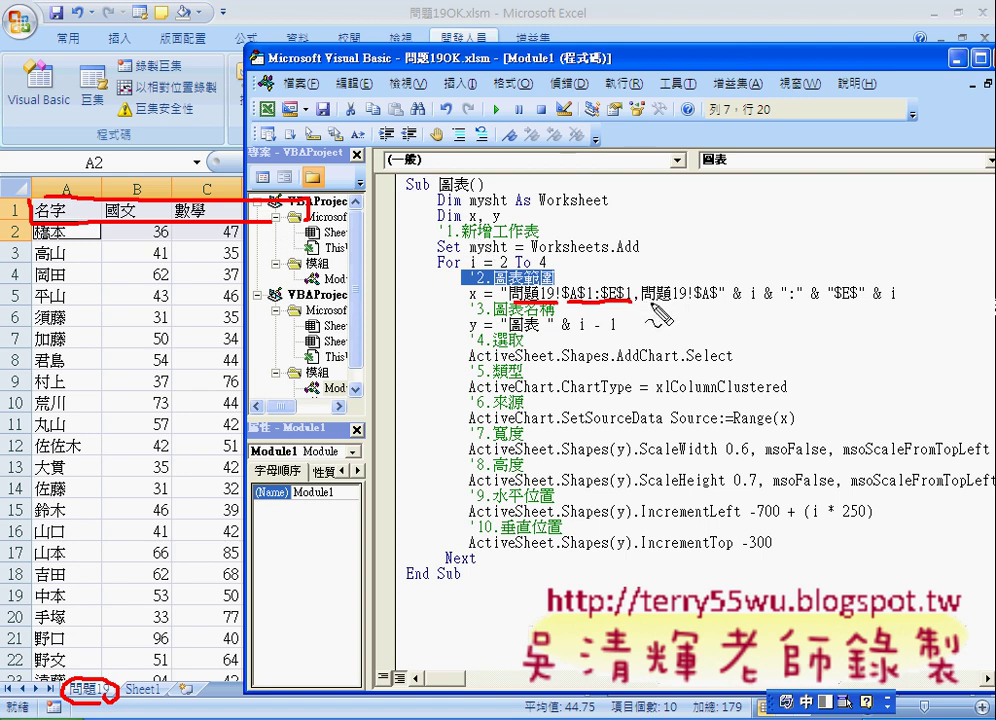
drag(648, 306, 760, 303)
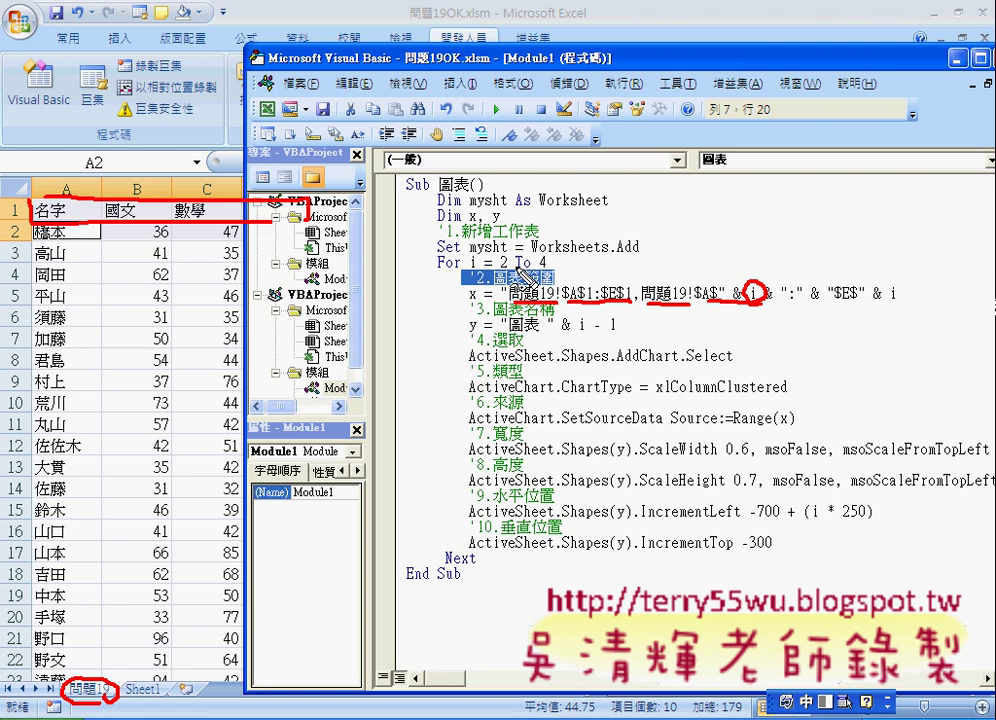
drag(505, 254, 526, 268)
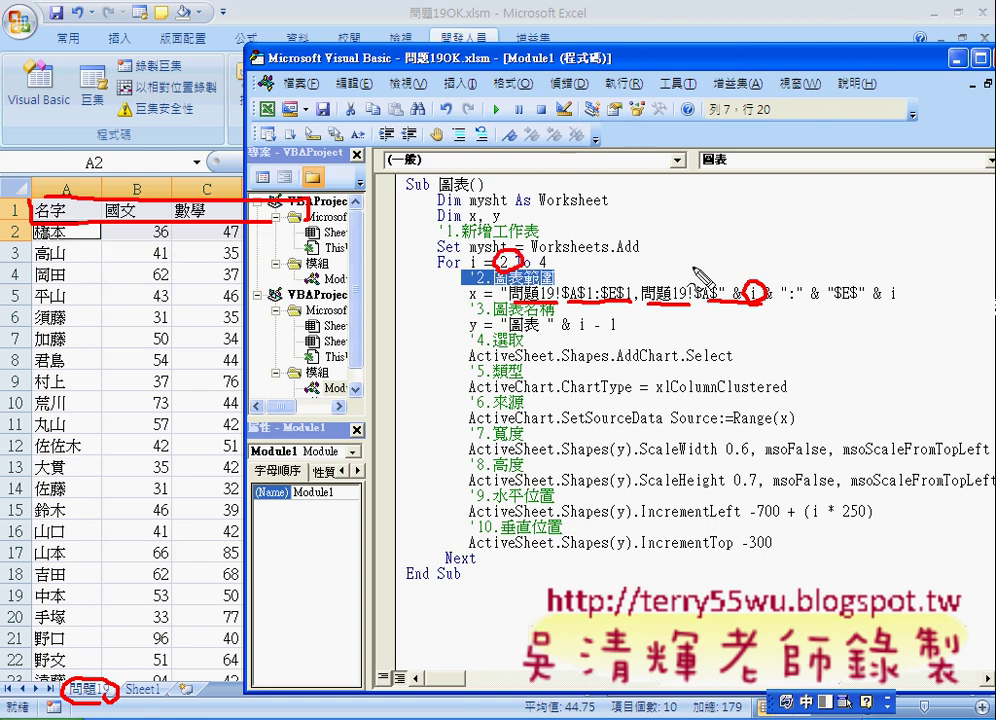
drag(830, 297, 897, 300)
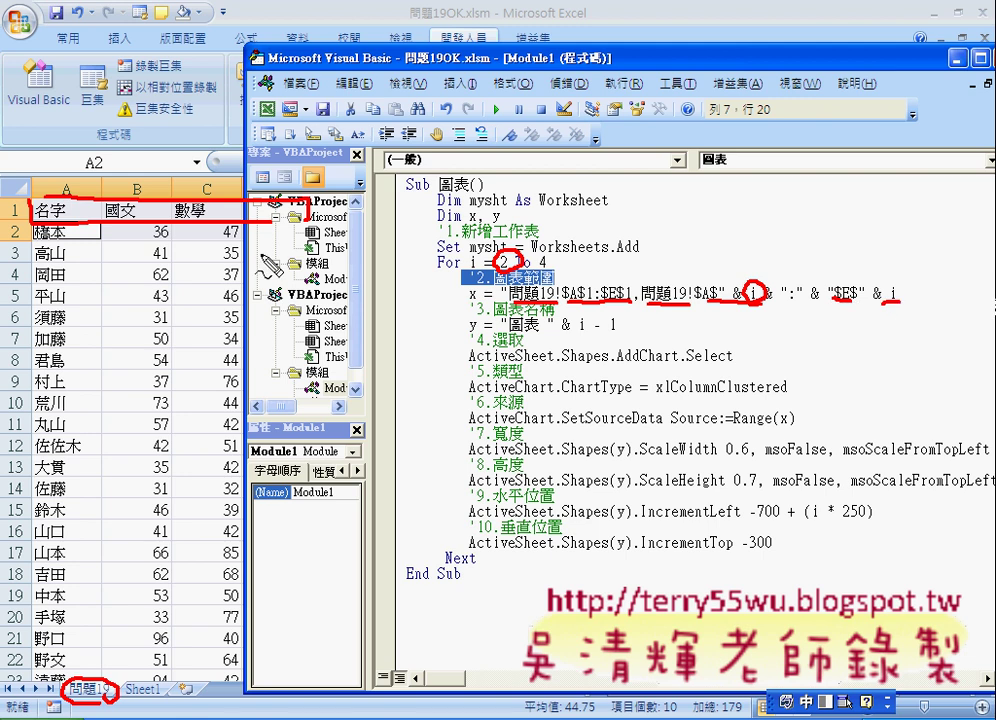
mouse_move(340, 245)
mouse_down()
mouse_move(170, 245)
mouse_move(30, 228)
mouse_move(100, 197)
mouse_move(300, 196)
mouse_move(338, 252)
mouse_up()
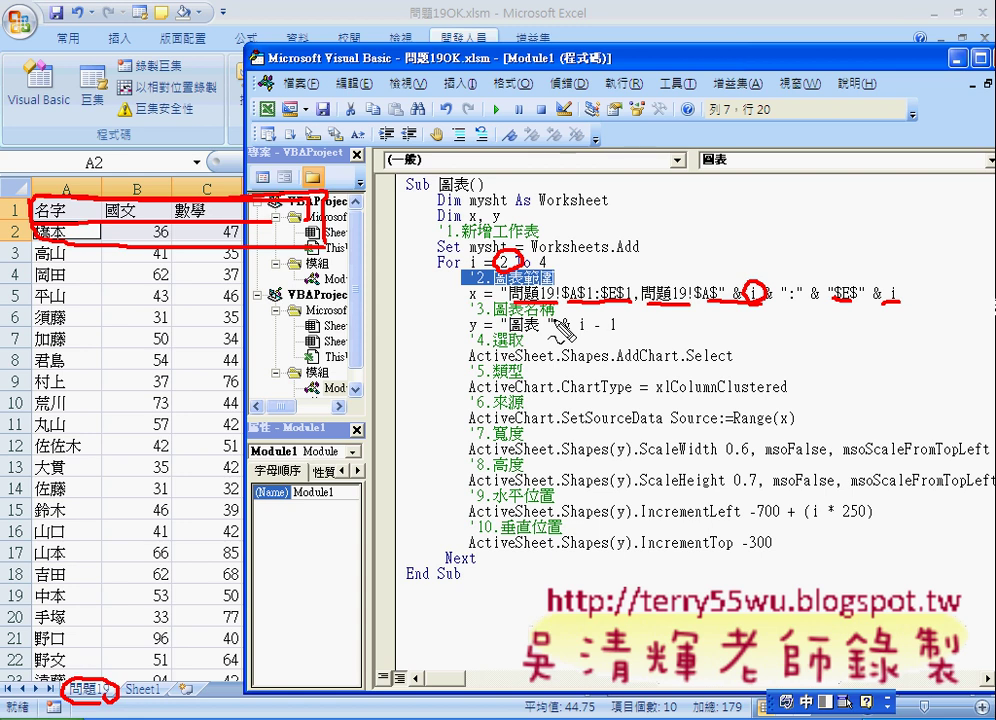
key(Escape)
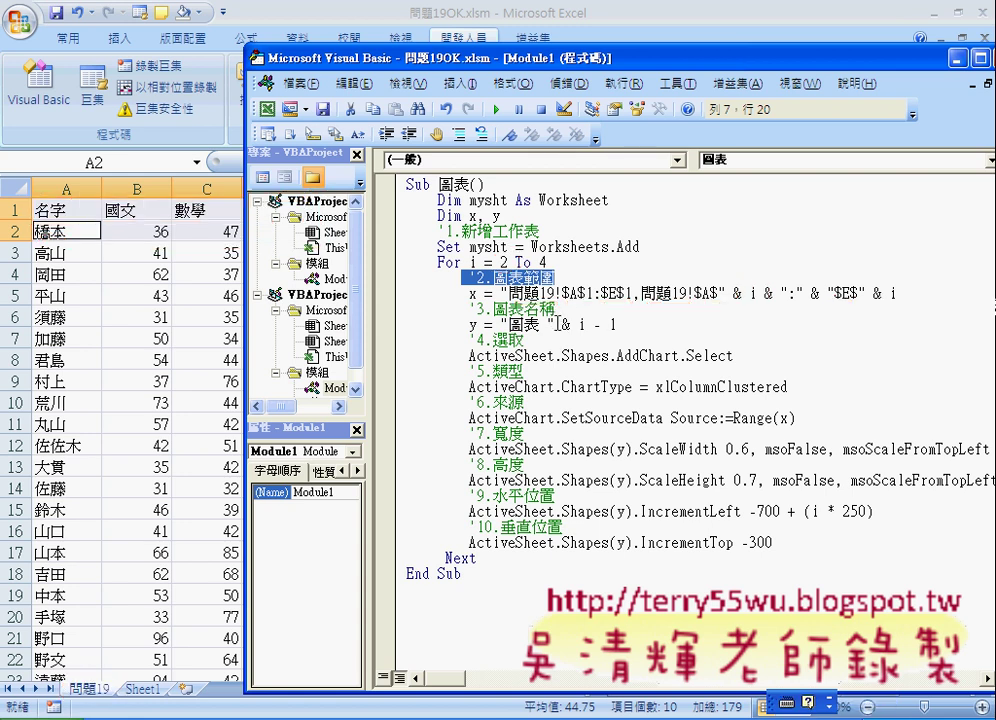
mouse_move(469, 309)
mouse_down()
mouse_move(556, 311)
mouse_move(541, 325)
mouse_up()
click(434, 325)
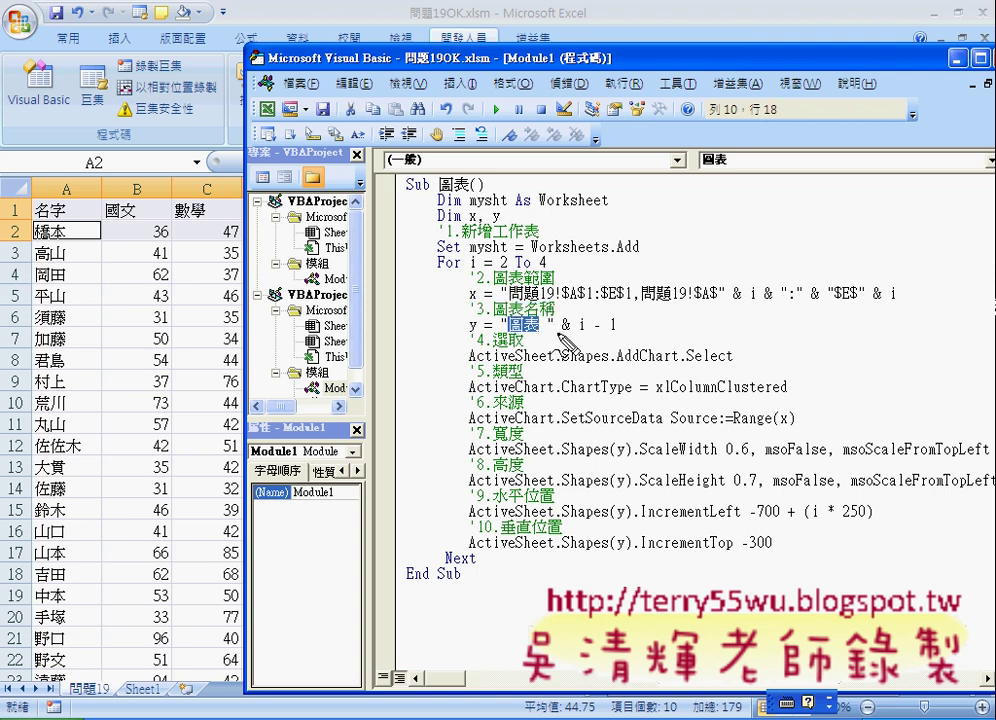
key(ctrl+space)
drag(461, 329, 466, 338)
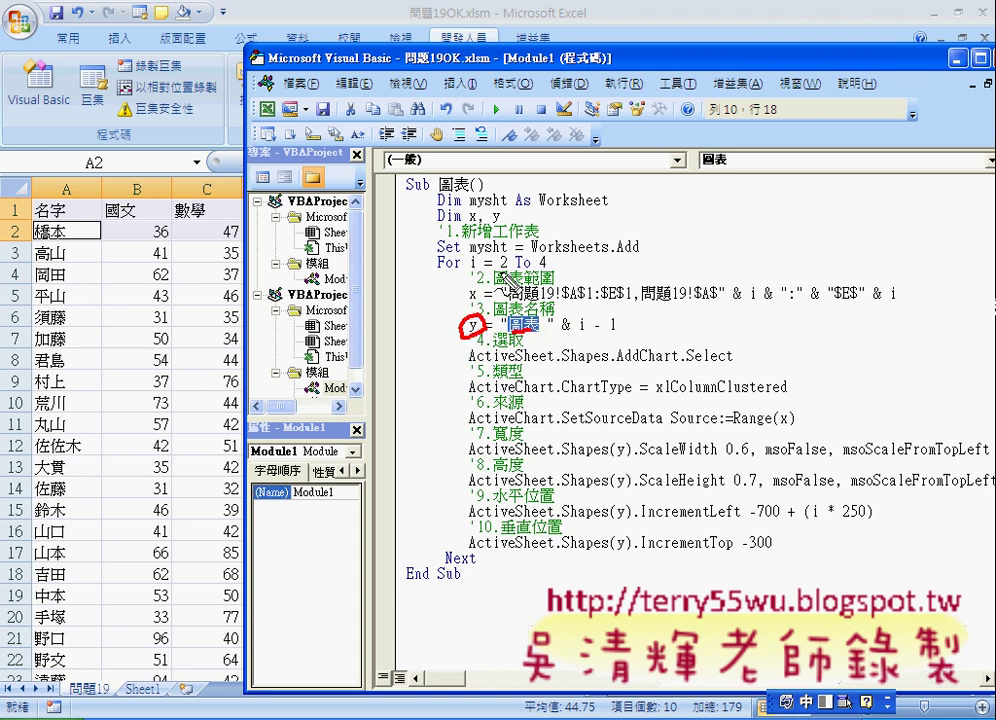
mouse_move(499, 274)
mouse_down()
mouse_move(514, 270)
mouse_move(503, 266)
mouse_up()
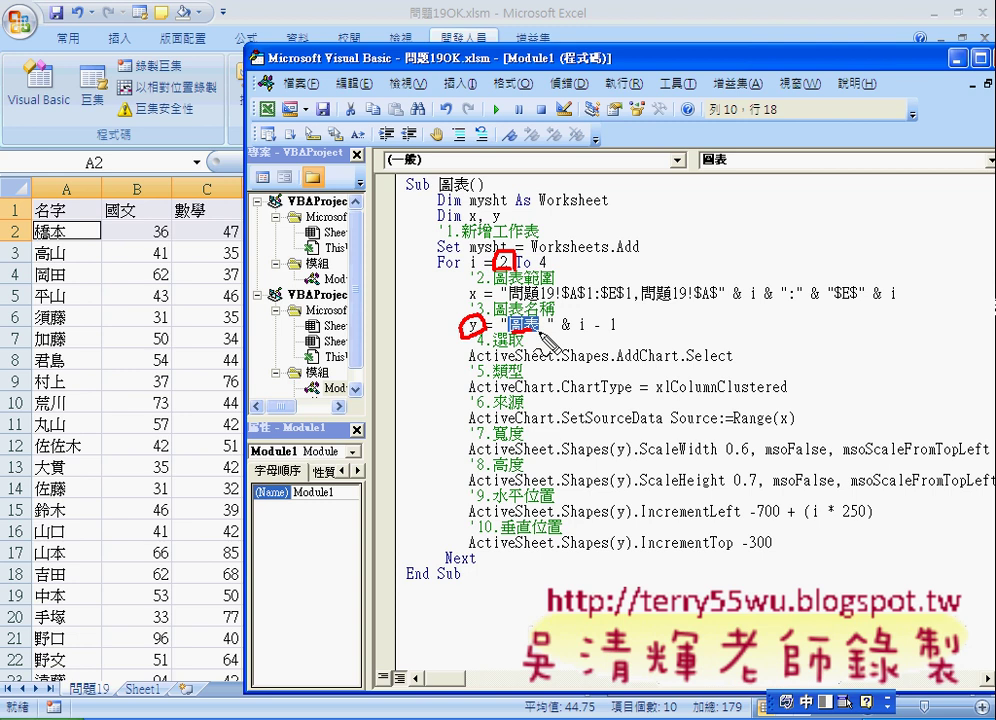
mouse_move(572, 350)
mouse_down()
mouse_move(618, 349)
mouse_move(583, 337)
mouse_up()
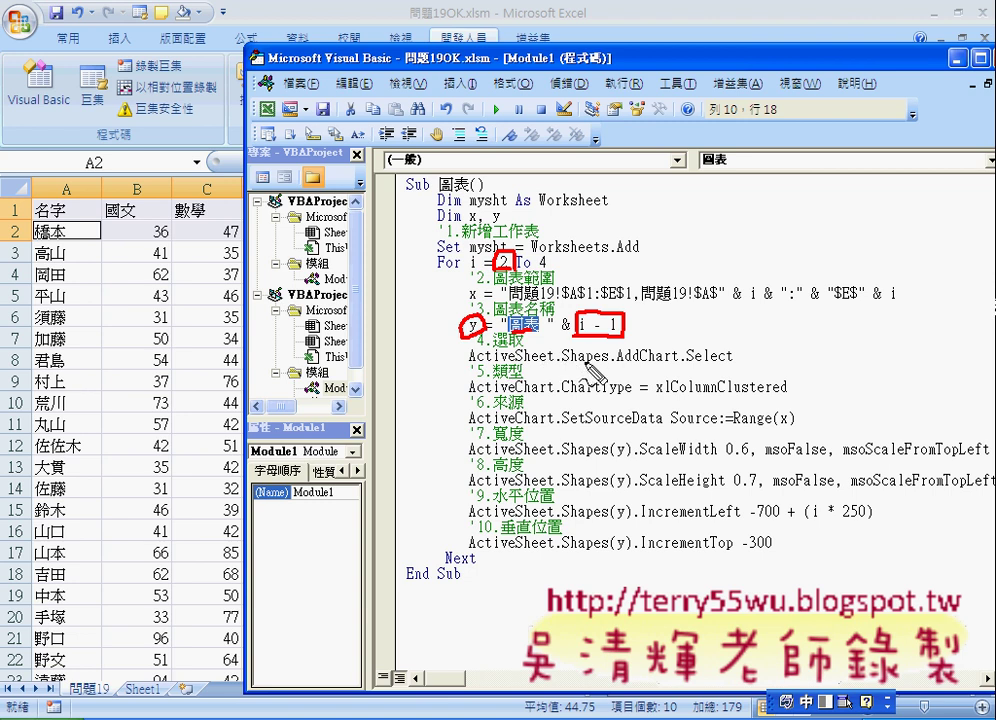
drag(465, 340, 618, 334)
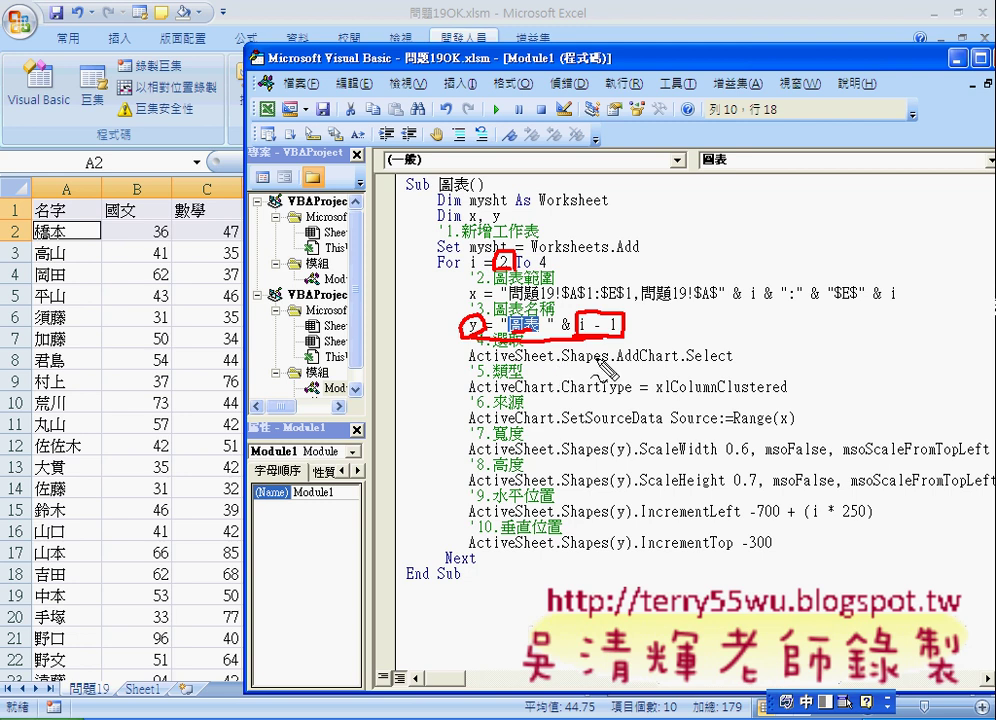
drag(472, 364, 738, 368)
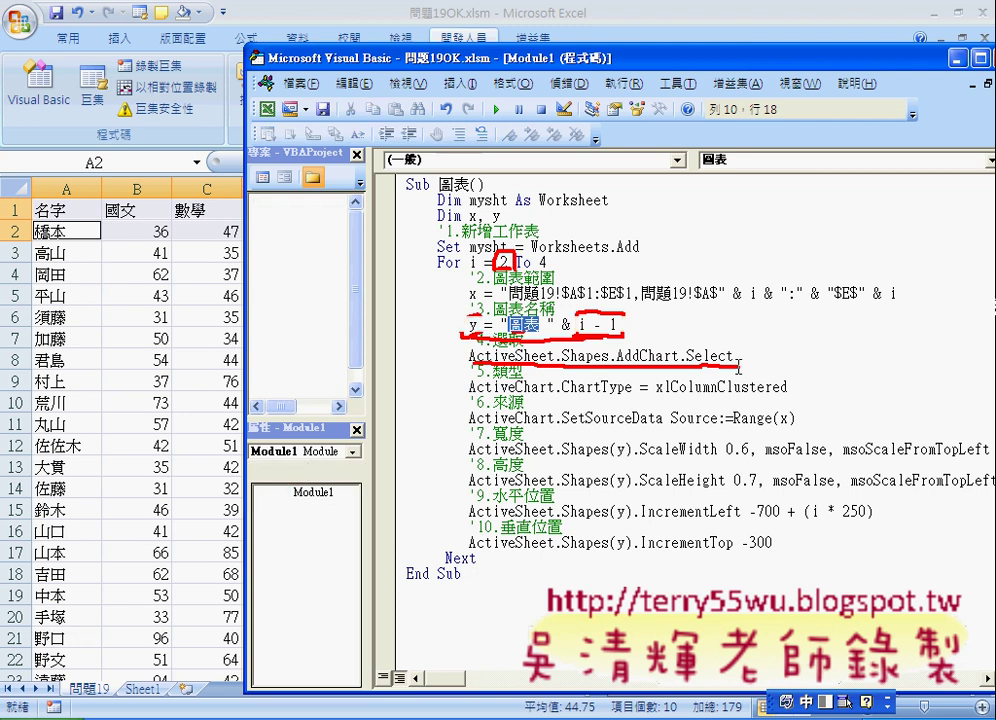
key(Escape)
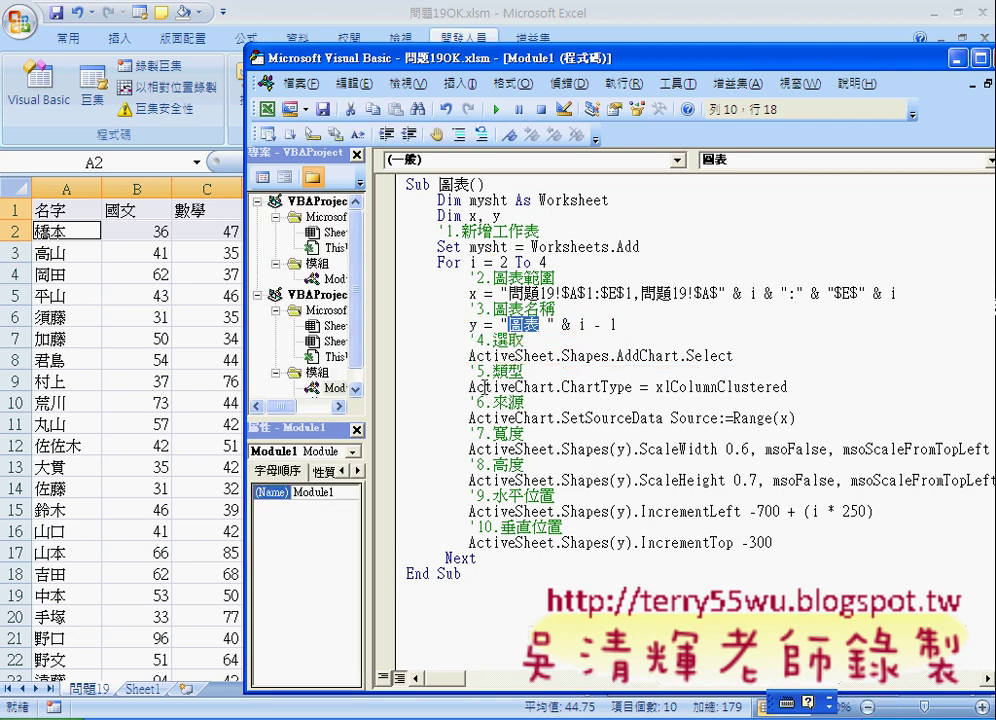
drag(468, 386, 633, 388)
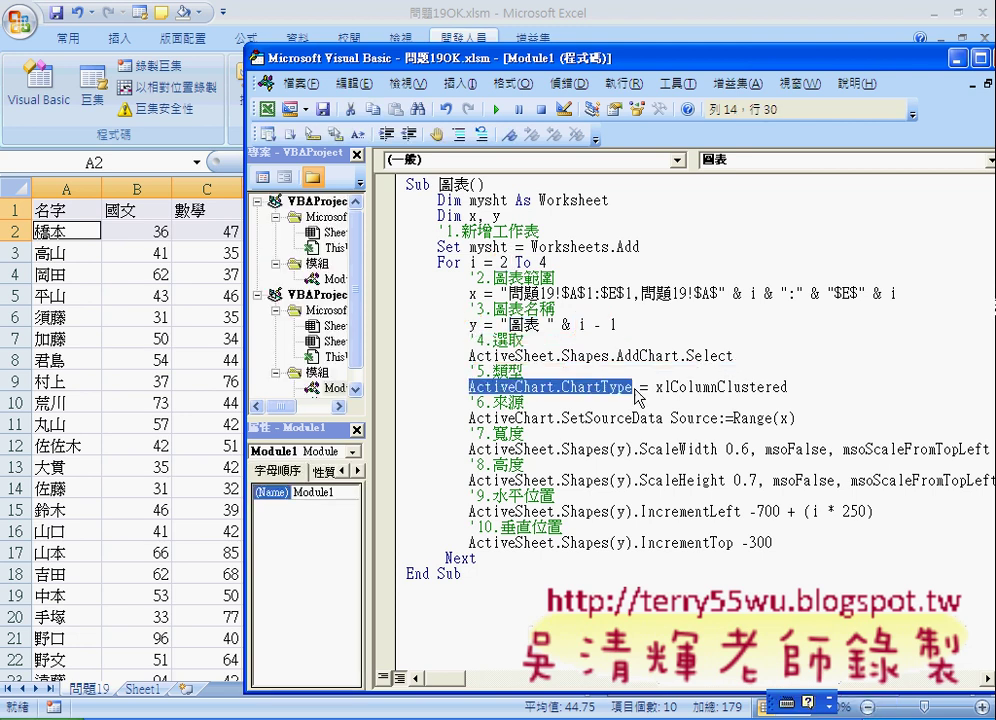
drag(468, 356, 732, 356)
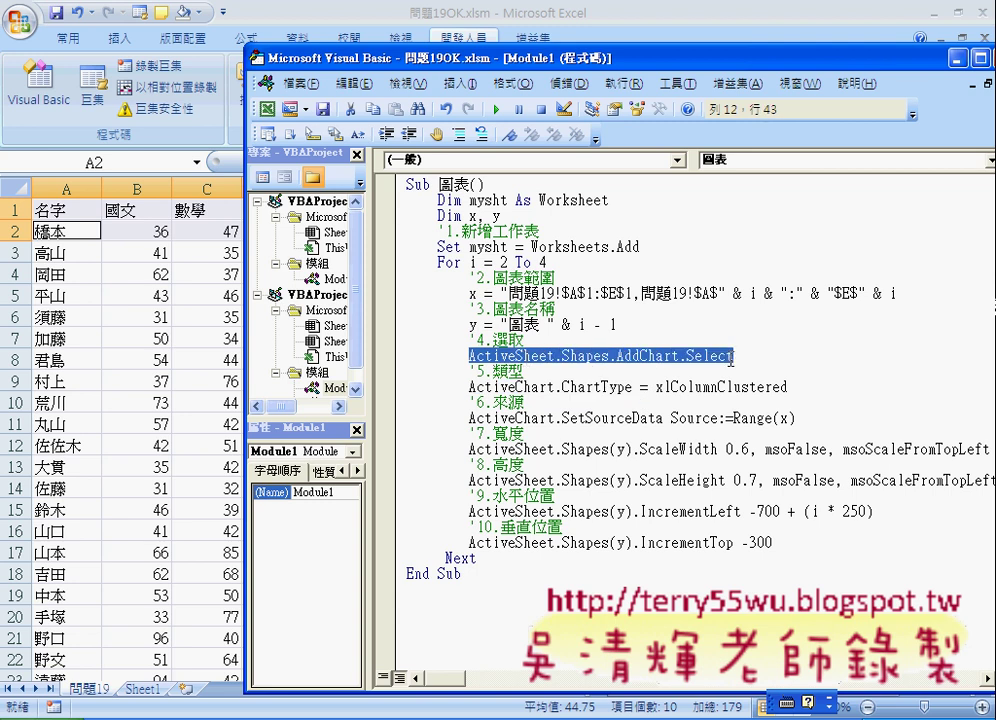
drag(468, 387, 790, 387)
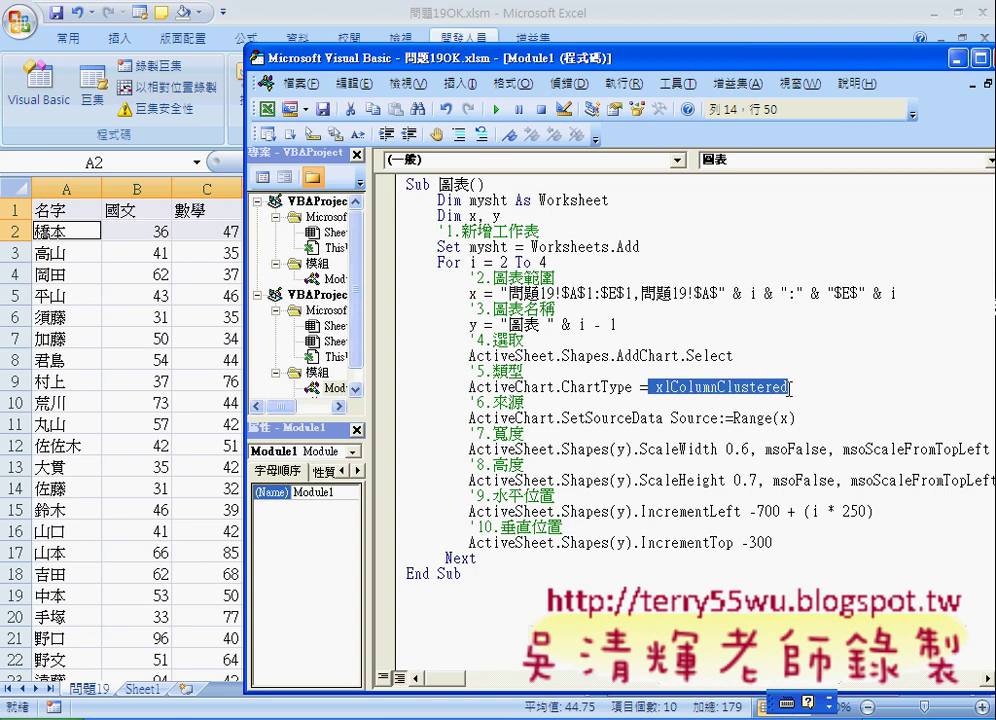
drag(733, 418, 808, 420)
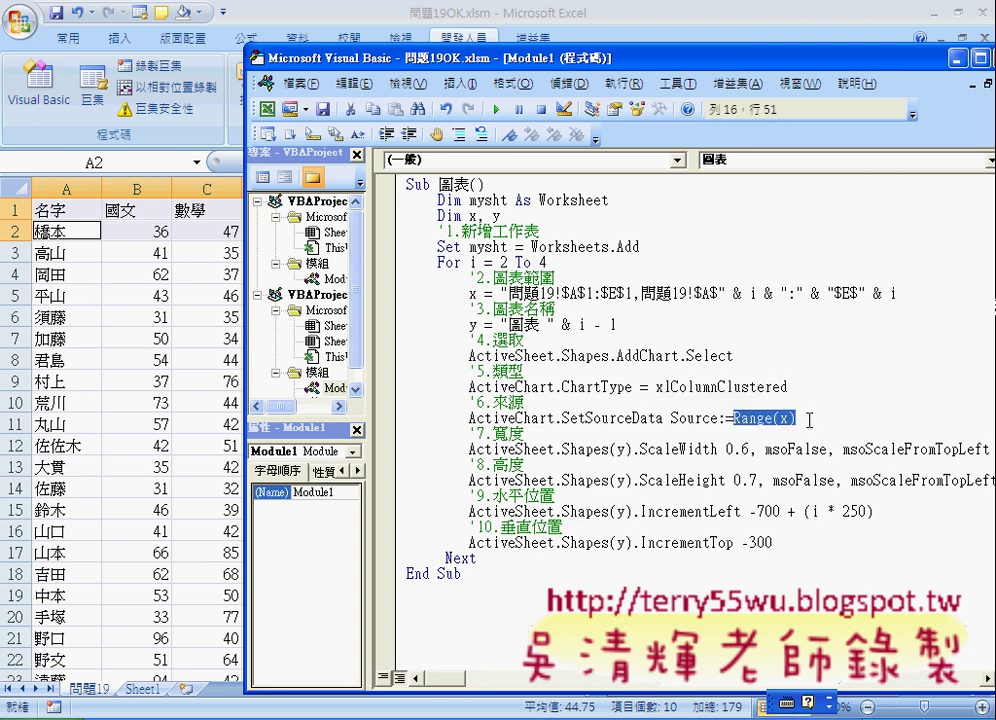
key(ctrl+space)
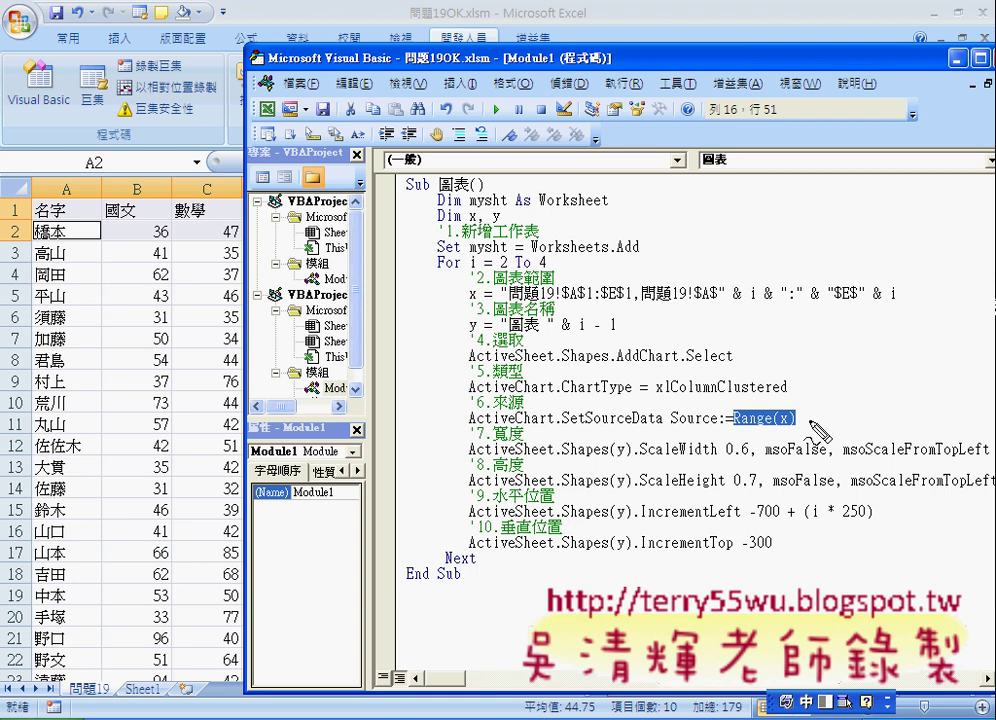
drag(672, 429, 795, 428)
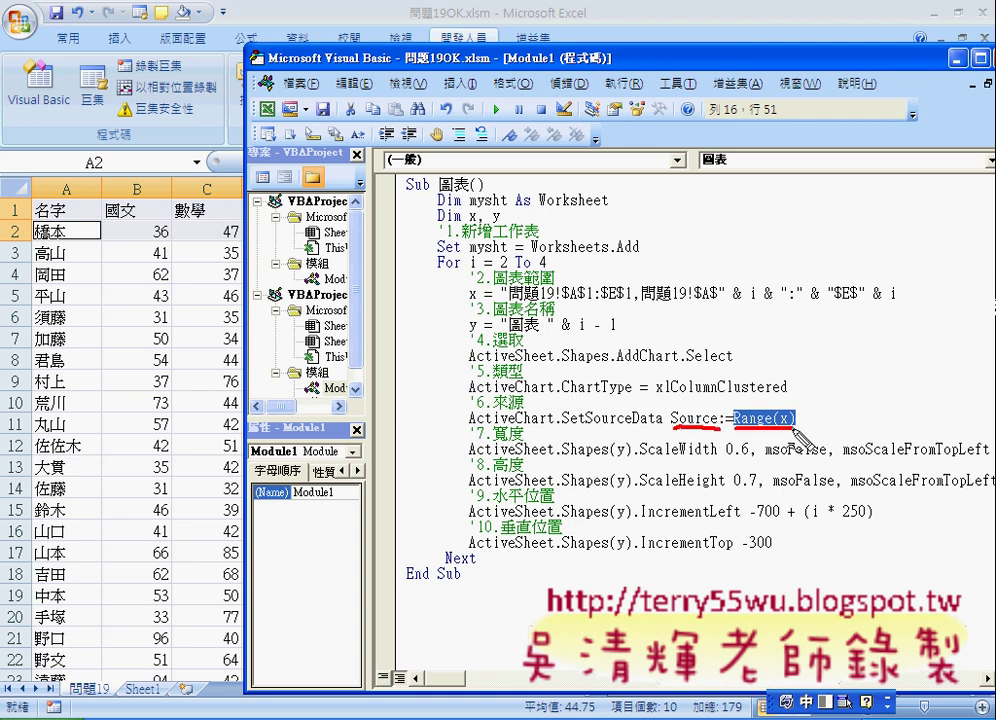
mouse_move(476, 289)
mouse_down()
mouse_move(482, 300)
mouse_move(884, 320)
mouse_move(795, 412)
mouse_up()
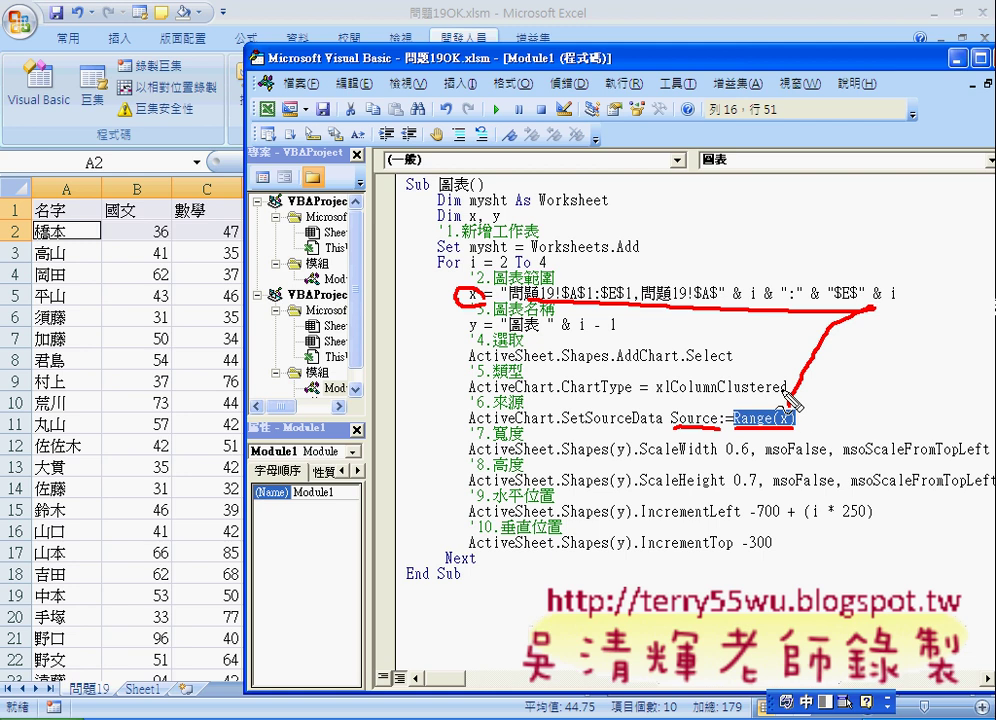